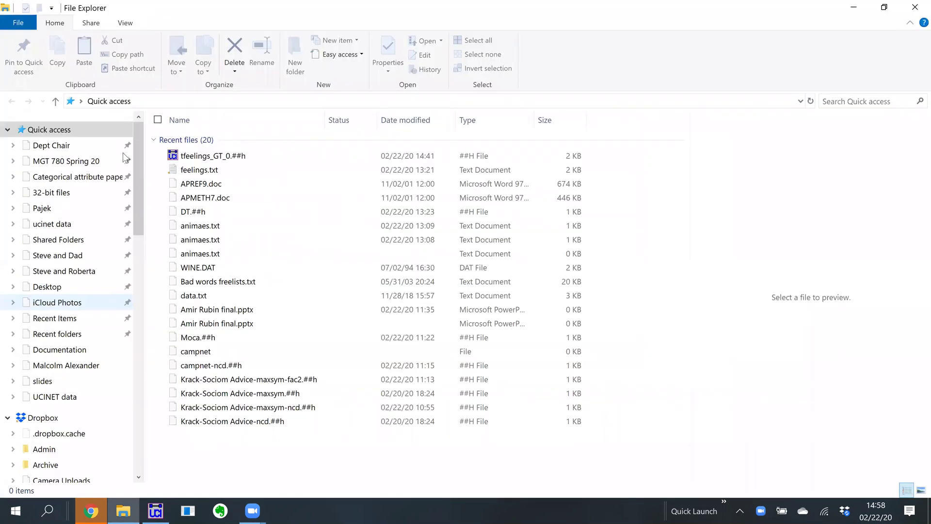
Step: Open feelings.txt from the recent files and examine its DL header and the respondents' free lists
{"action": "scroll", "coordinate": [134, 170], "scroll_direction": "down", "scroll_amount": 1}
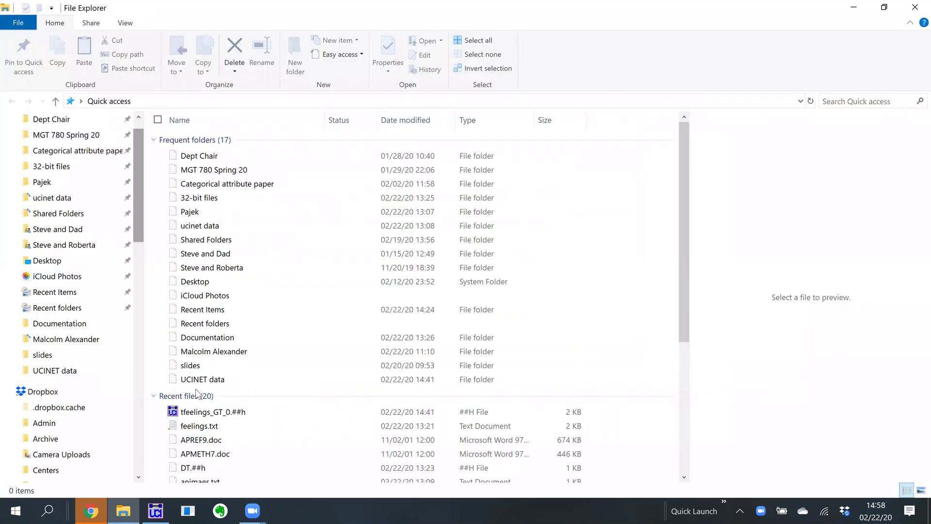
{"action": "double_click", "coordinate": [219, 426]}
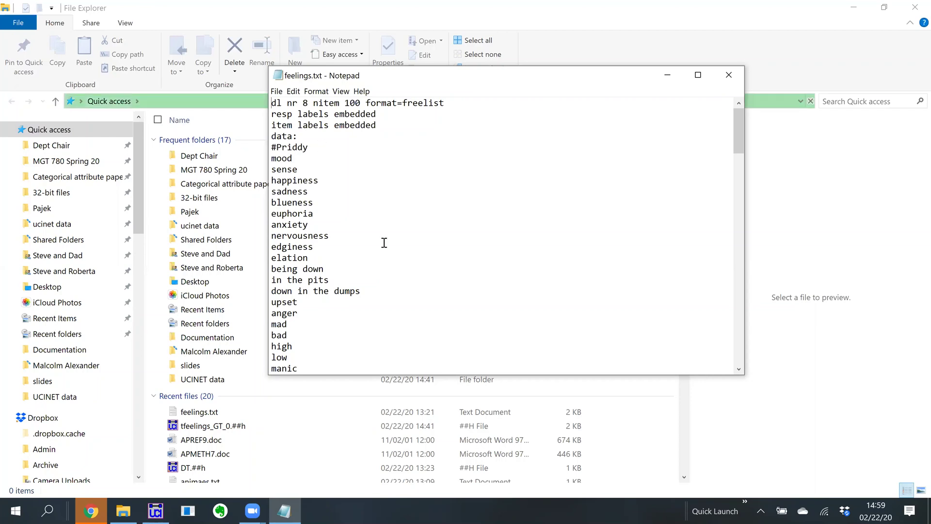
{"action": "scroll", "coordinate": [319, 236], "scroll_direction": "down", "scroll_amount": 2}
{"action": "scroll", "coordinate": [319, 237], "scroll_direction": "down", "scroll_amount": 4}
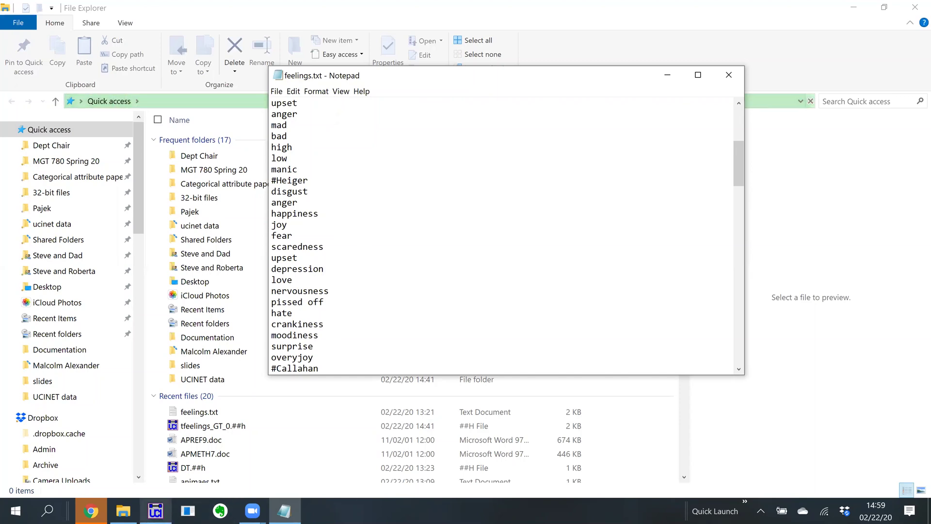
Step: Switch to UCINET and import feelings.txt as a DL text file with Real output data type, closing the resulting report
{"action": "left_click", "coordinate": [156, 511]}
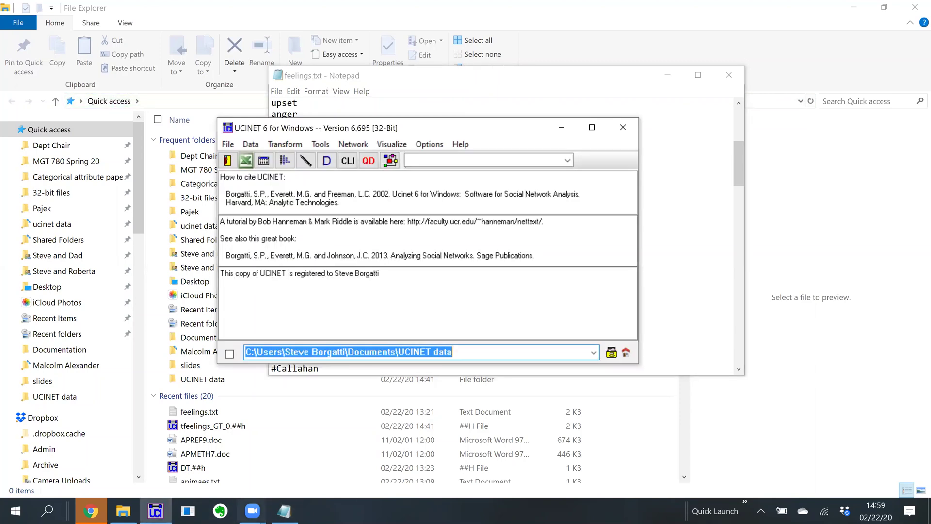
{"action": "left_click", "coordinate": [249, 144]}
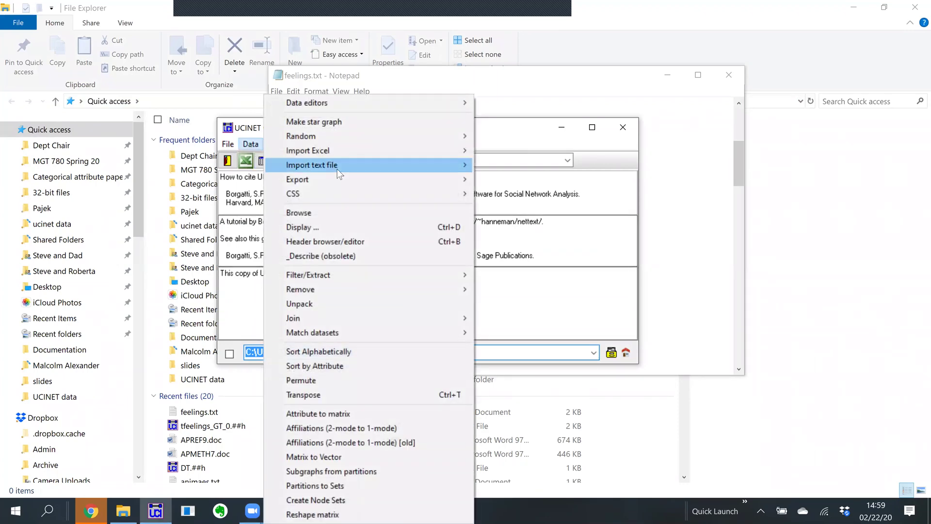
{"action": "mouse_move", "coordinate": [340, 174]}
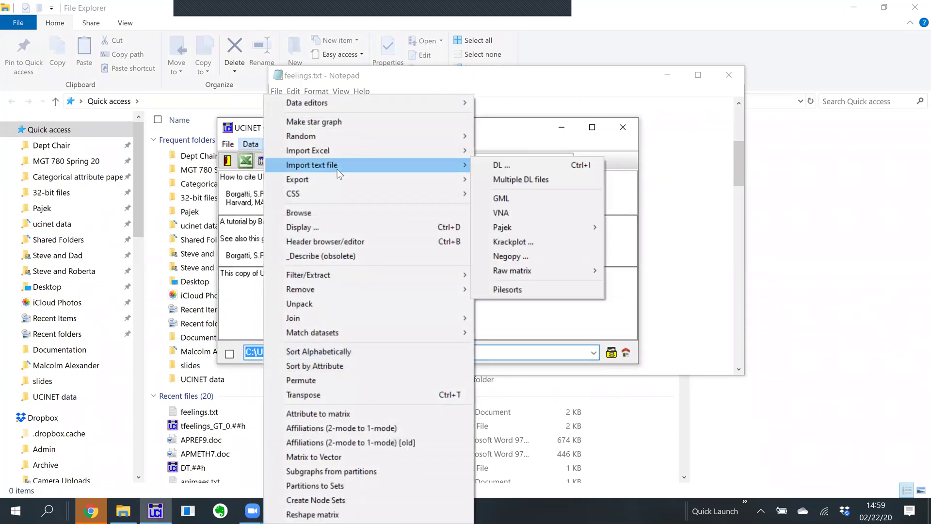
{"action": "left_click", "coordinate": [561, 165]}
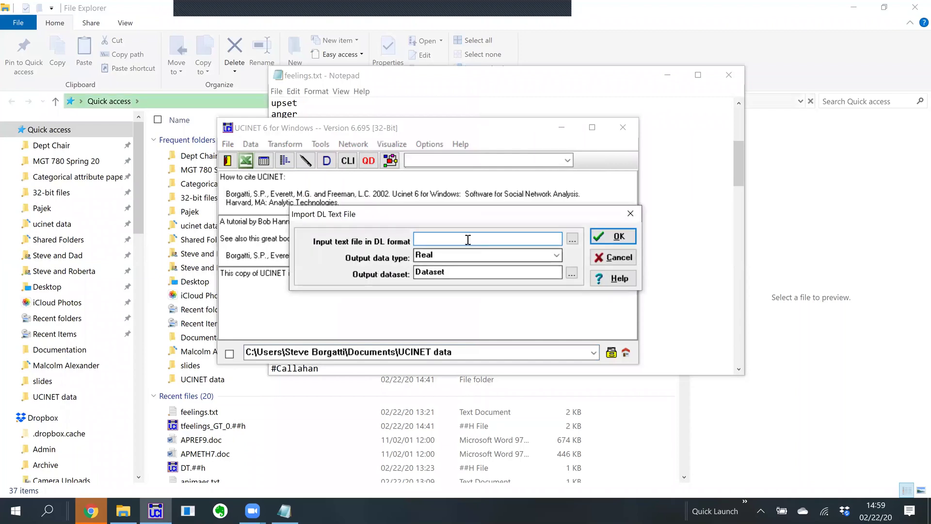
{"action": "type", "text": "fee"}
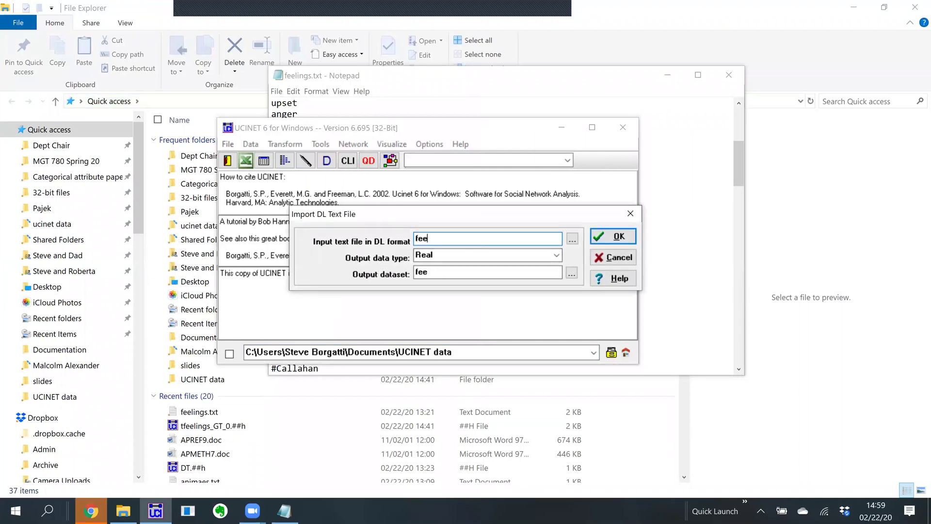
{"action": "type", "text": "lings.txt"}
{"action": "left_click", "coordinate": [601, 237]}
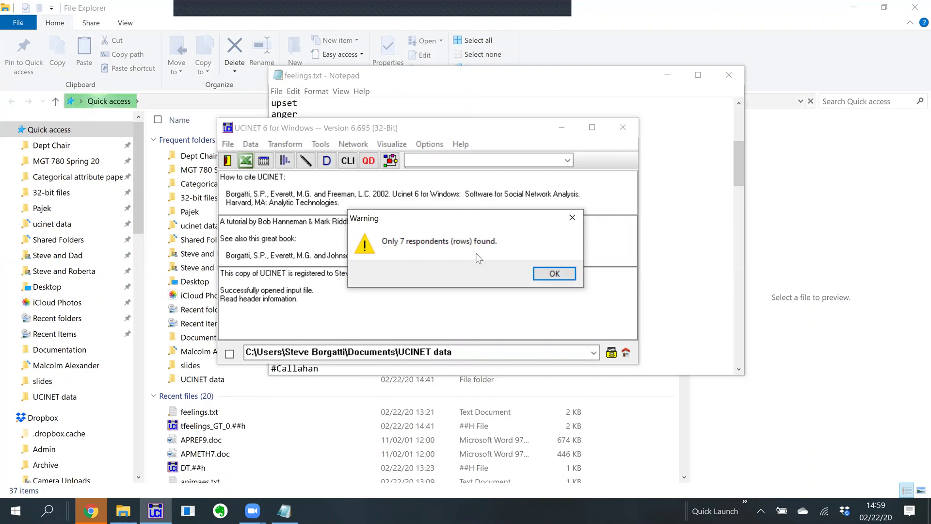
{"action": "left_click", "coordinate": [551, 275]}
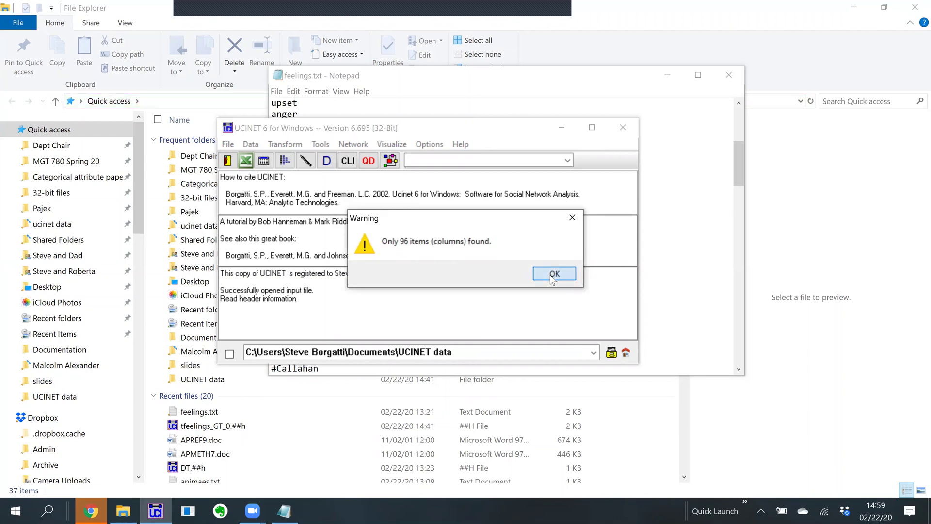
{"action": "left_click", "coordinate": [553, 274]}
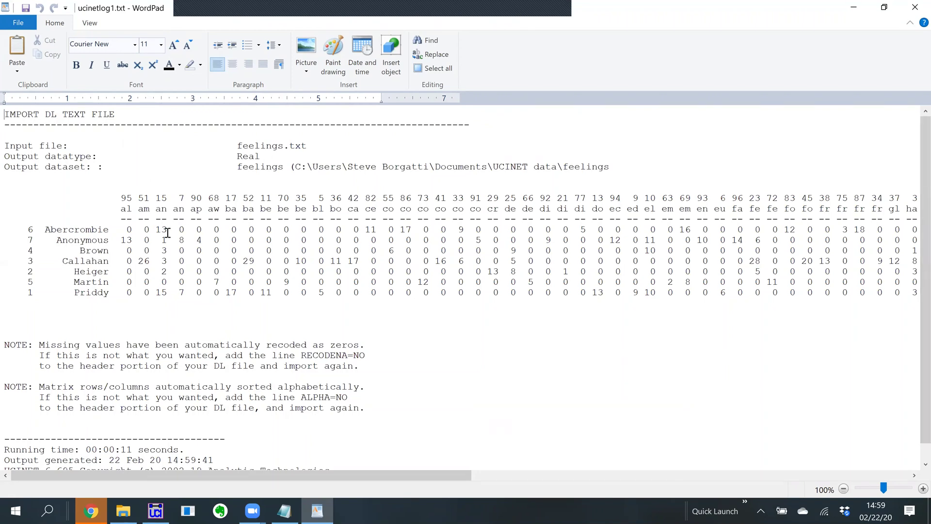
{"action": "left_click", "coordinate": [914, 9]}
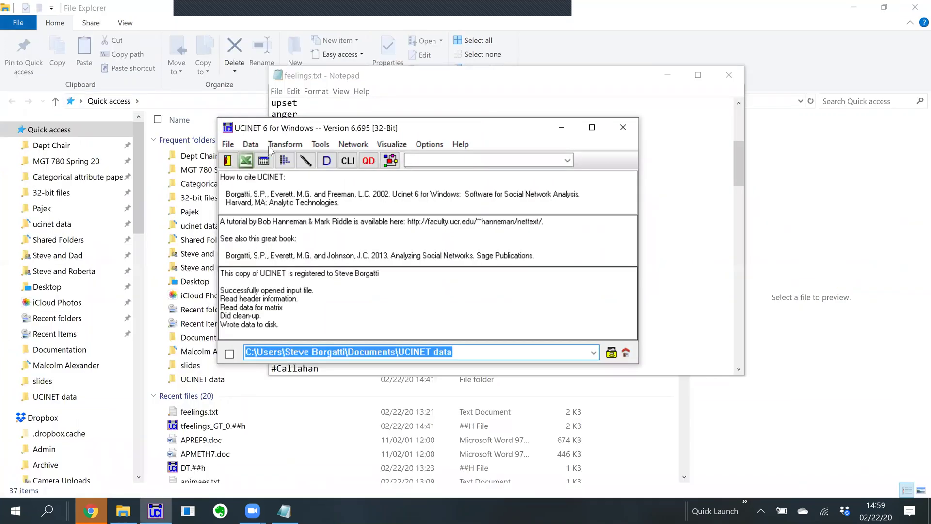
Step: Transpose the feelings dataset into an output dataset named tfeelings and review the resulting report
{"action": "left_click", "coordinate": [270, 144]}
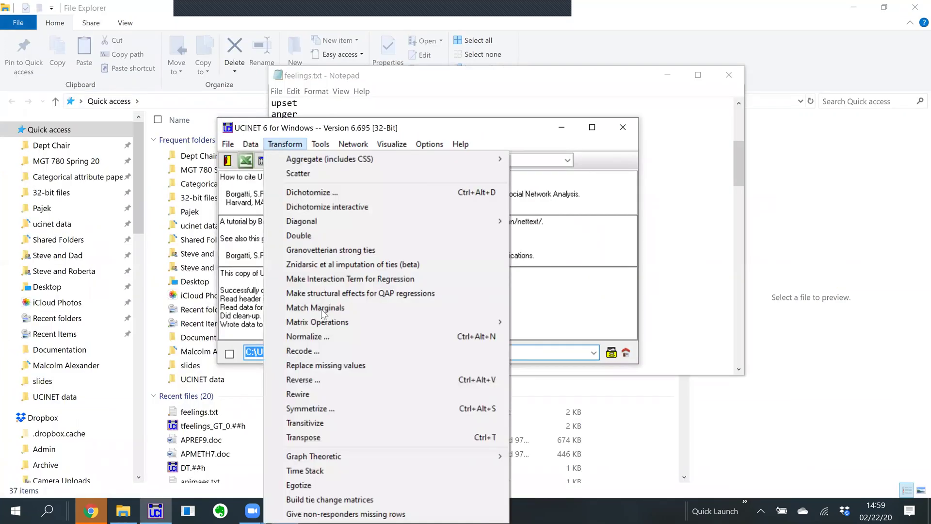
{"action": "left_click", "coordinate": [340, 436]}
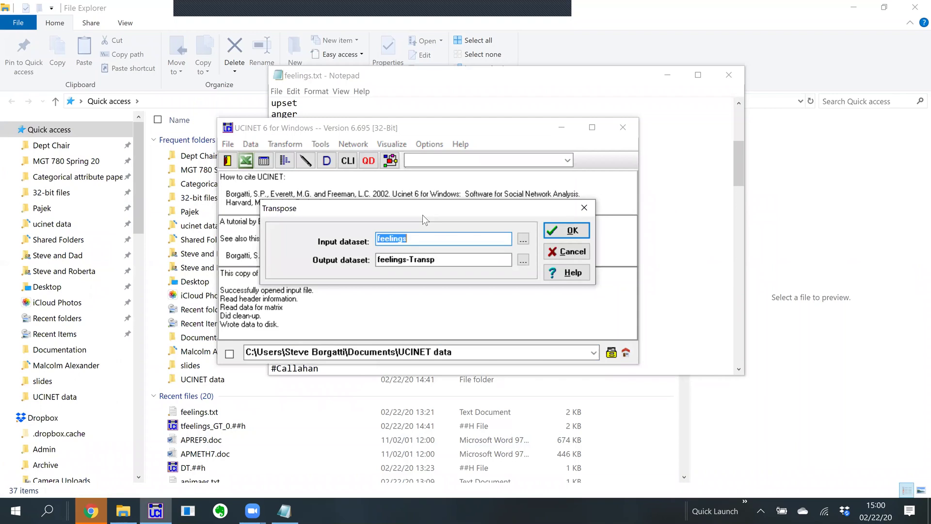
{"action": "left_click", "coordinate": [442, 260]}
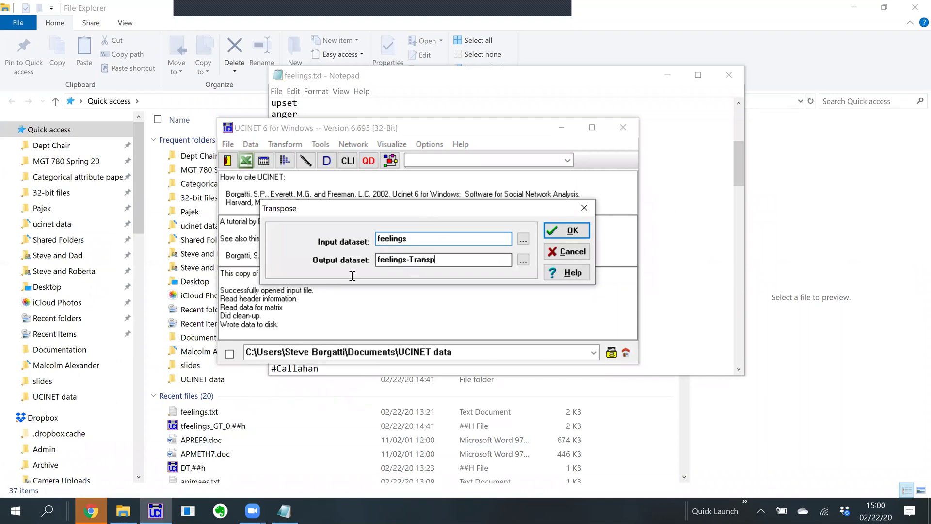
{"action": "key", "text": "shift+Home"}
{"action": "type", "text": "tfeelings"}
{"action": "key", "text": "Return"}
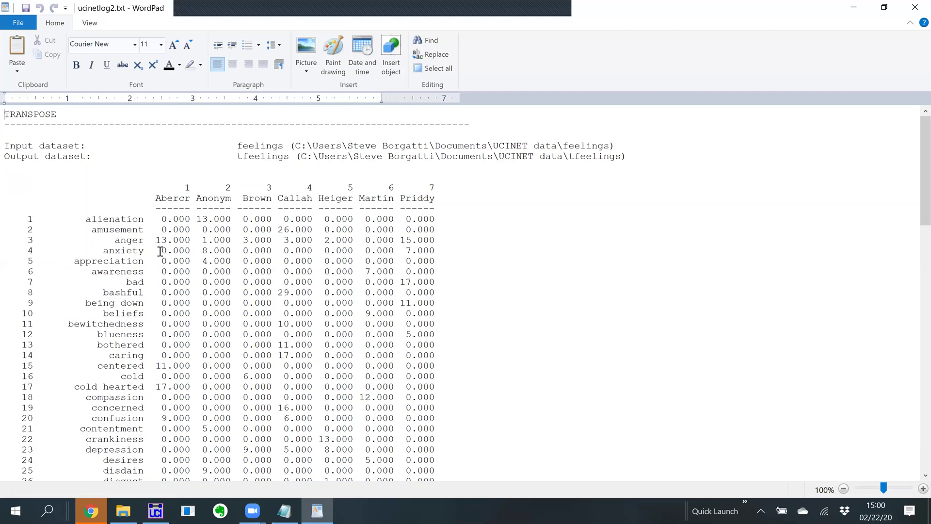
{"action": "scroll", "coordinate": [162, 247], "scroll_direction": "down", "scroll_amount": 10}
{"action": "scroll", "coordinate": [167, 238], "scroll_direction": "up", "scroll_amount": 10}
{"action": "scroll", "coordinate": [164, 234], "scroll_direction": "down", "scroll_amount": 2}
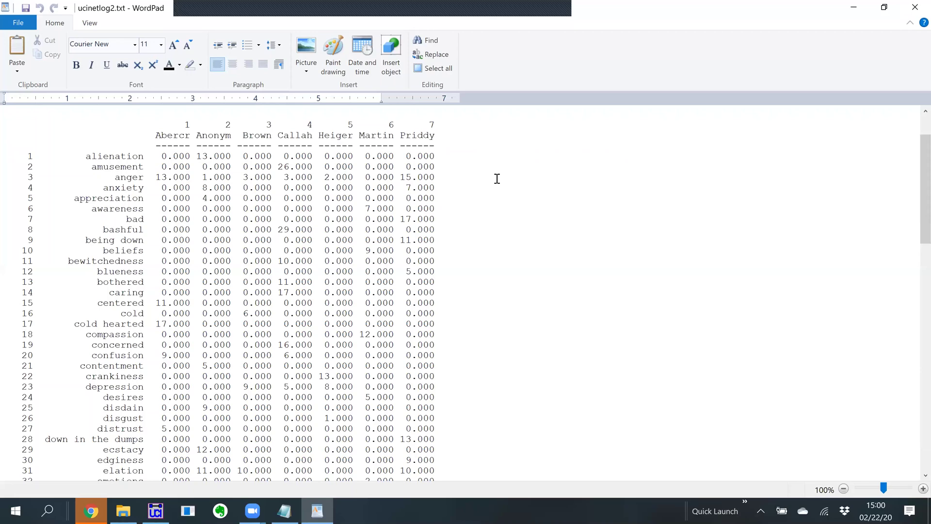
{"action": "left_click", "coordinate": [915, 8]}
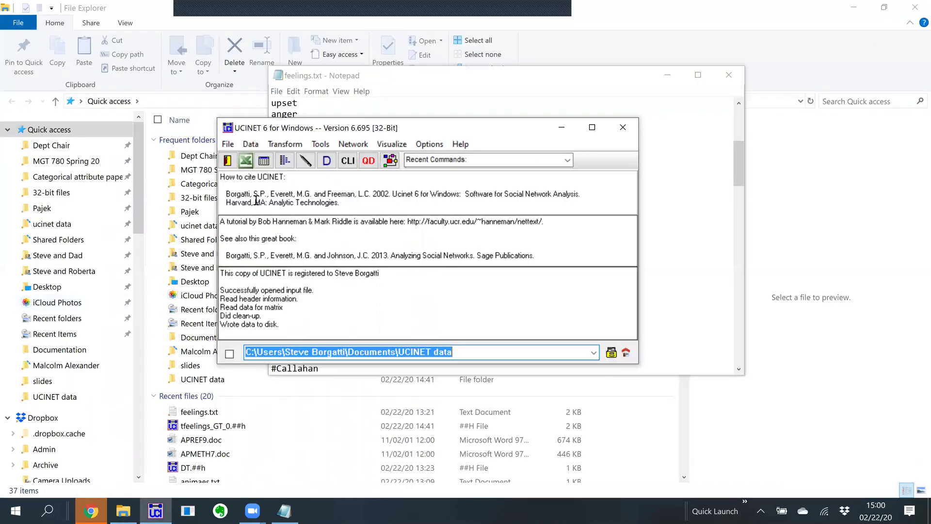
Step: Open the tfeelings.##h dataset in the Matrix Editor
{"action": "left_click", "coordinate": [263, 161]}
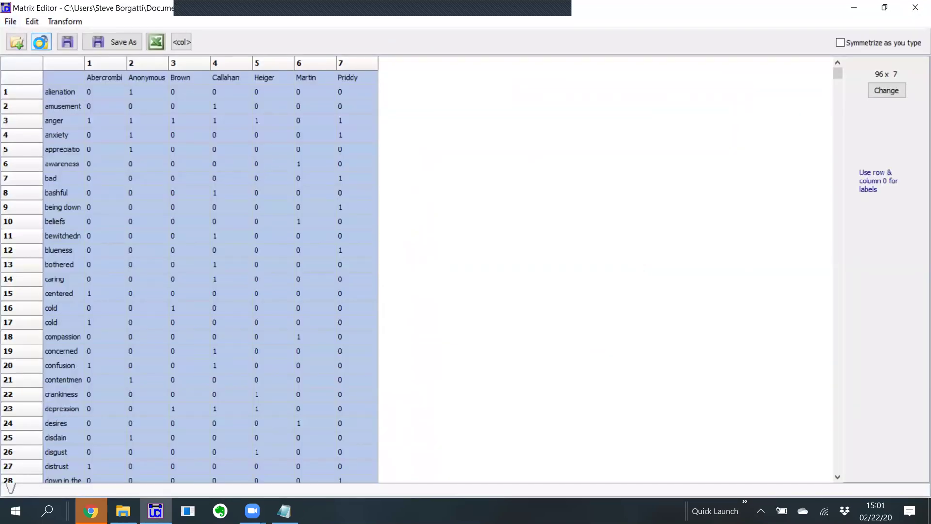
{"action": "left_click", "coordinate": [38, 43]}
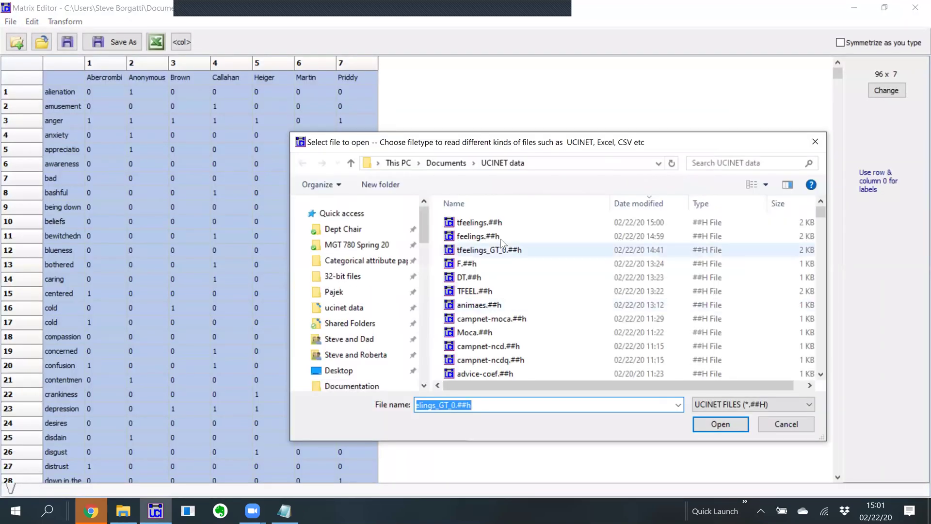
{"action": "left_click", "coordinate": [495, 223]}
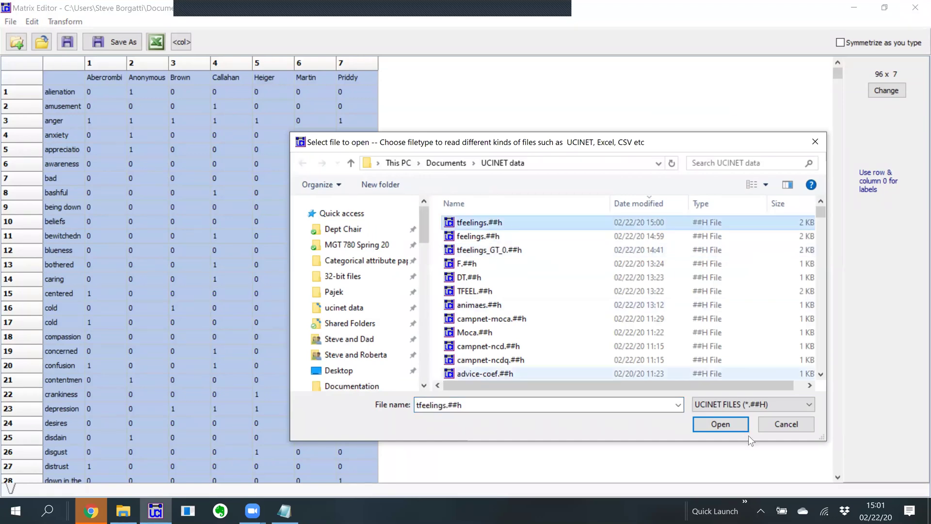
{"action": "left_click", "coordinate": [734, 424]}
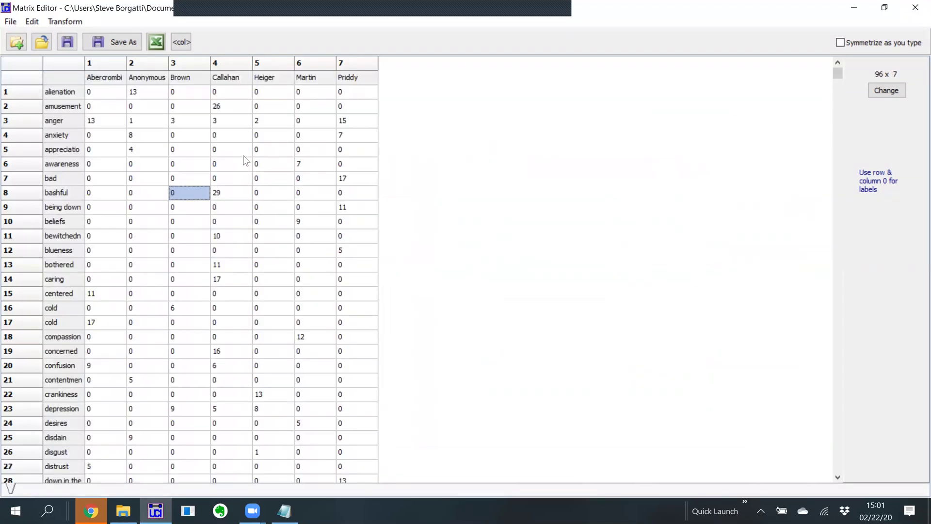
Step: Copy the entire tfeelings matrix with its labels into a new blank Excel workbook, starting at cell A1
{"action": "left_click", "coordinate": [251, 166]}
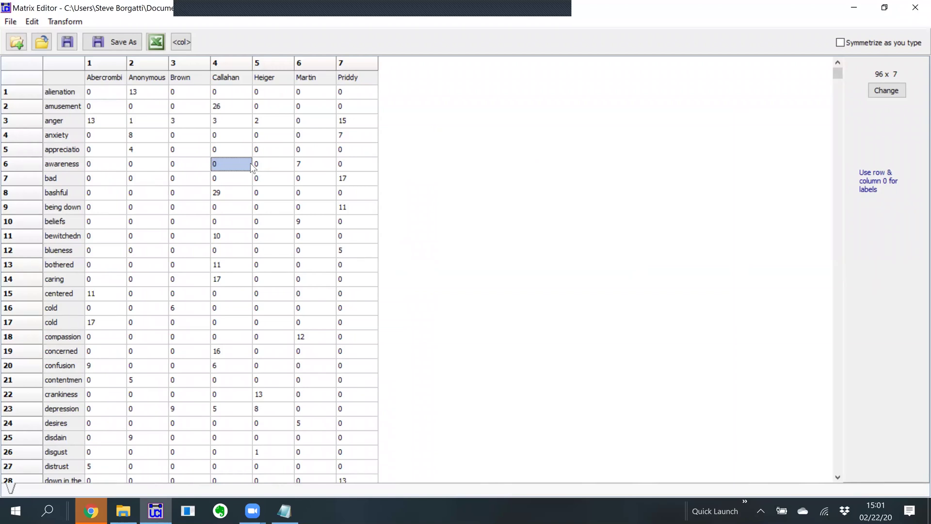
{"action": "key", "text": "ctrl+a"}
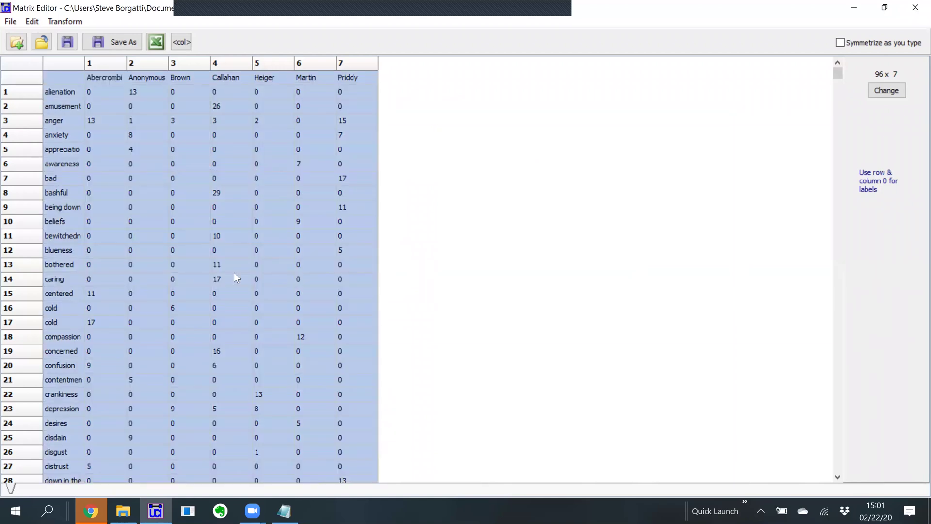
{"action": "left_click", "coordinate": [14, 509]}
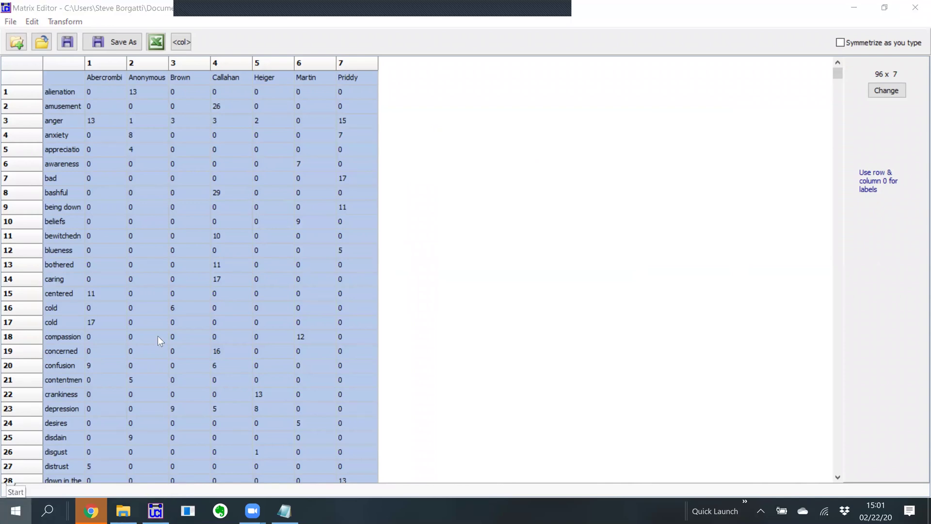
{"action": "left_click", "coordinate": [519, 135]}
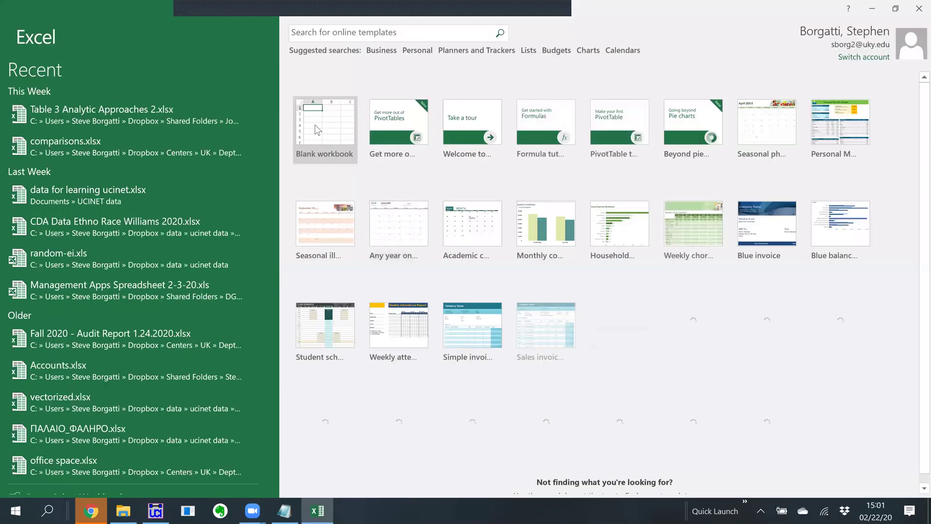
{"action": "left_click", "coordinate": [316, 125]}
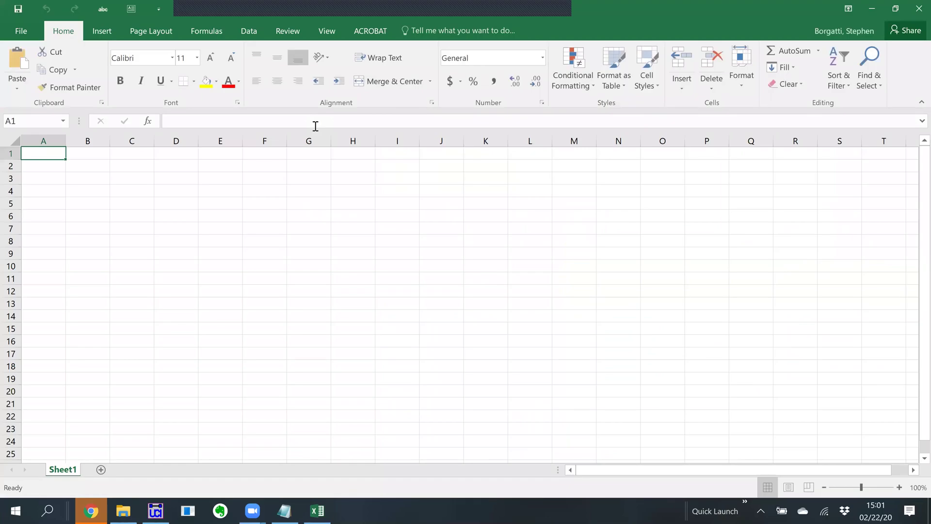
{"action": "key", "text": "ctrl+v"}
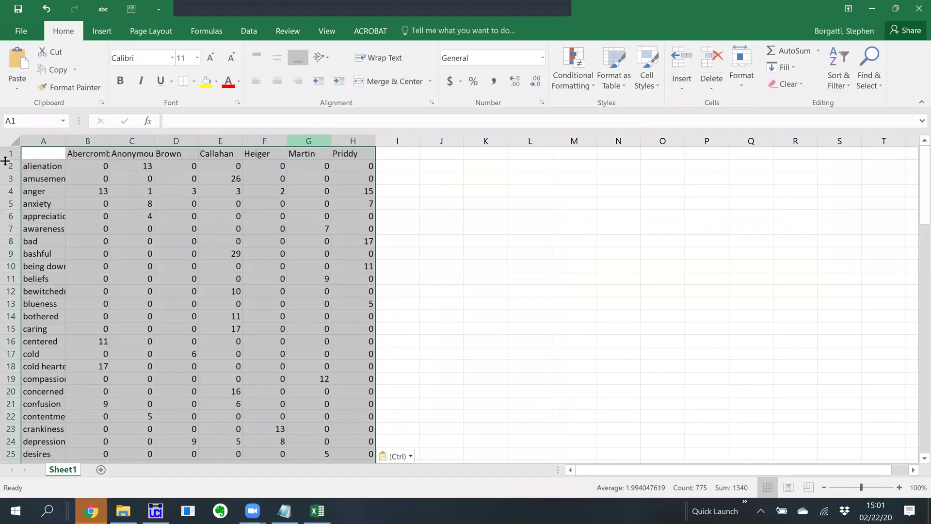
Step: Enter the header "items" in cell A1 and "avgrank" in cell I1
{"action": "left_click", "coordinate": [41, 155]}
{"action": "type", "text": "items"}
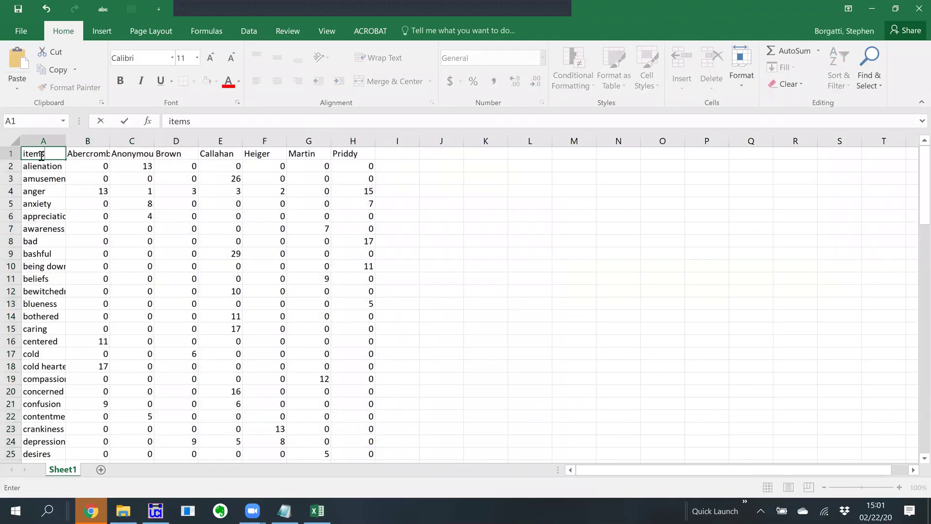
{"action": "left_click", "coordinate": [401, 155]}
{"action": "type", "text": "=avg"}
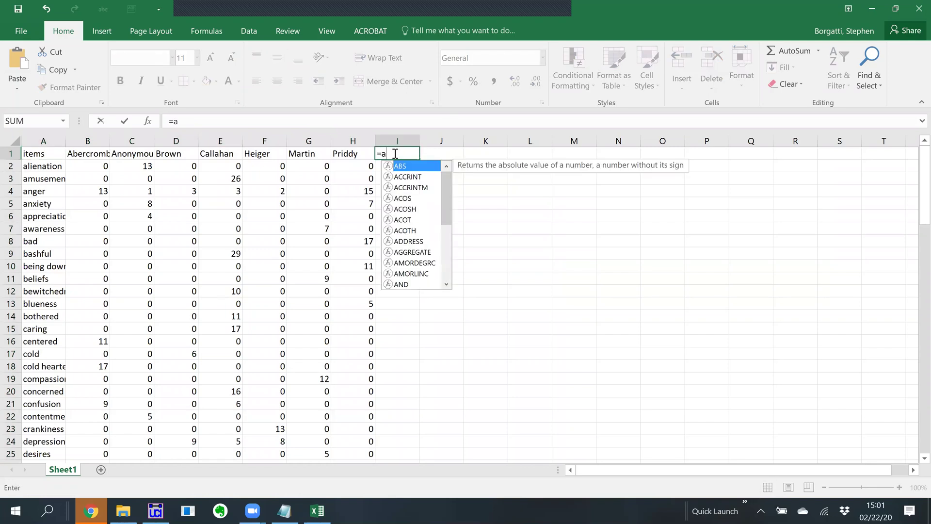
{"action": "key", "text": "Escape"}
{"action": "type", "text": "avgrank"}
{"action": "key", "text": "Return"}
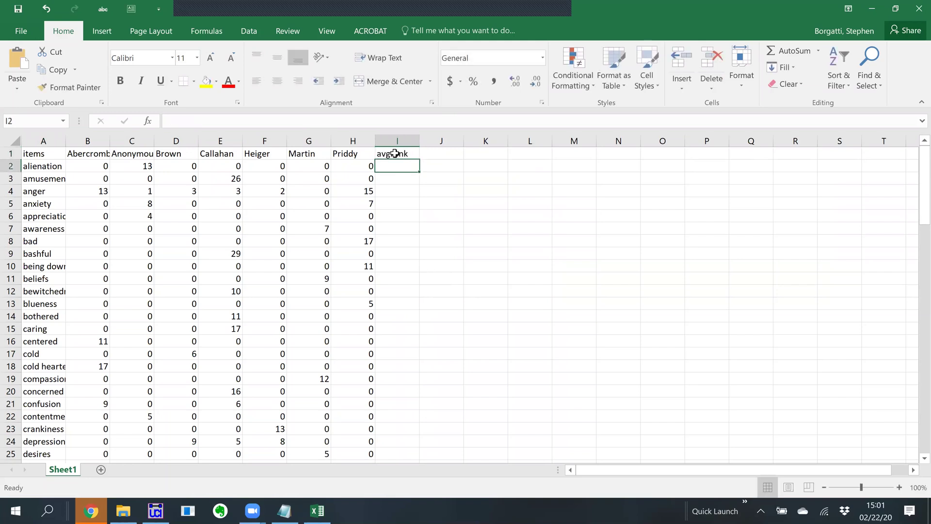
{"action": "type", "text": "=avera"}
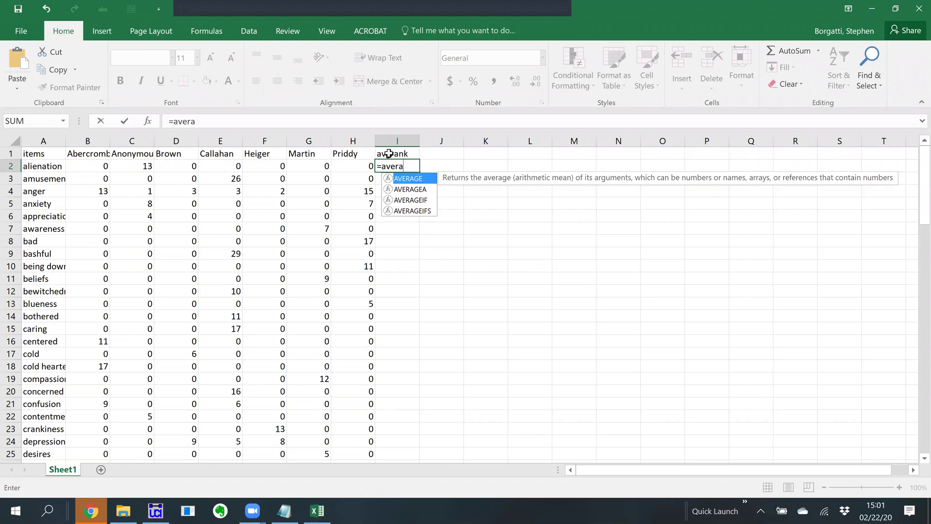
{"action": "key", "text": "BackSpace"}
{"action": "key", "text": "BackSpace"}
{"action": "key", "text": "BackSpace"}
{"action": "key", "text": "BackSpace"}
{"action": "key", "text": "Escape"}
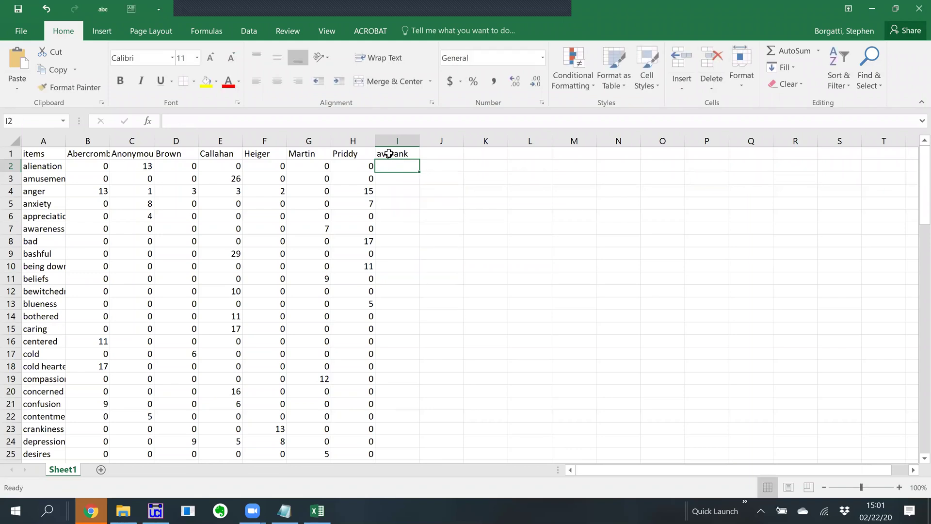
Step: Replace every 0 in the whole data table with nothing so those cells are blank
{"action": "left_click", "coordinate": [101, 166]}
{"action": "key", "text": "ctrl+a"}
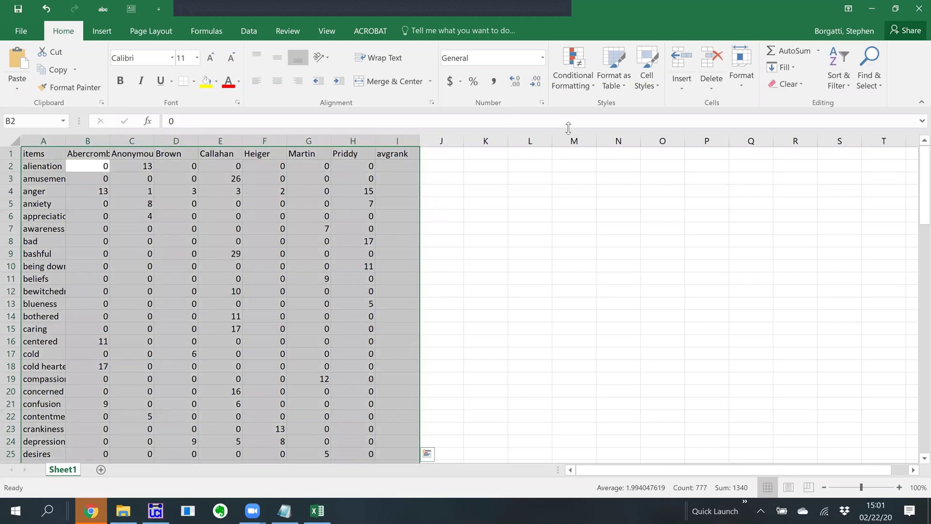
{"action": "key", "text": "ctrl+h"}
{"action": "type", "text": "0"}
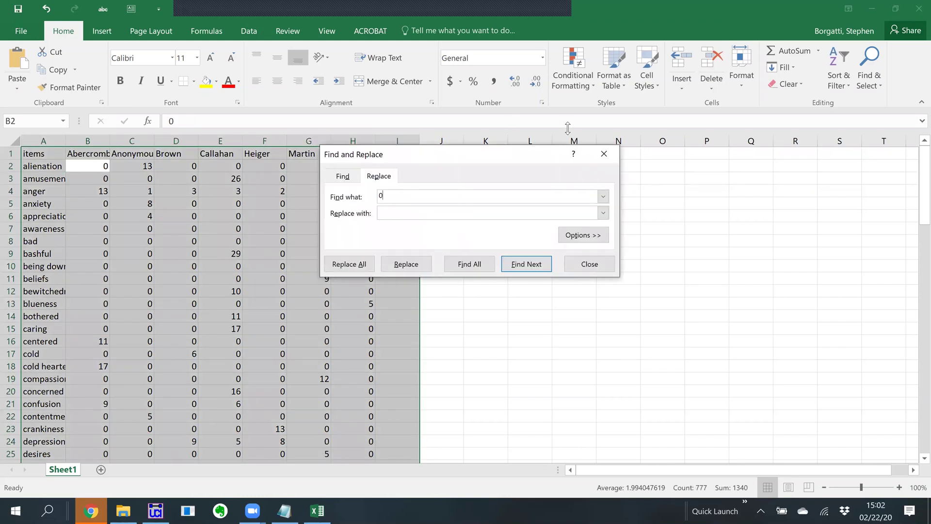
{"action": "left_click", "coordinate": [402, 215]}
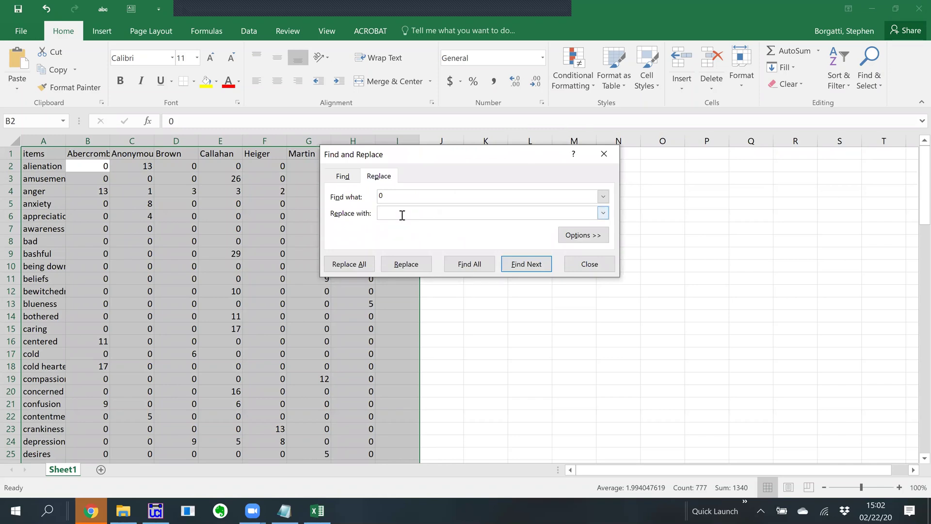
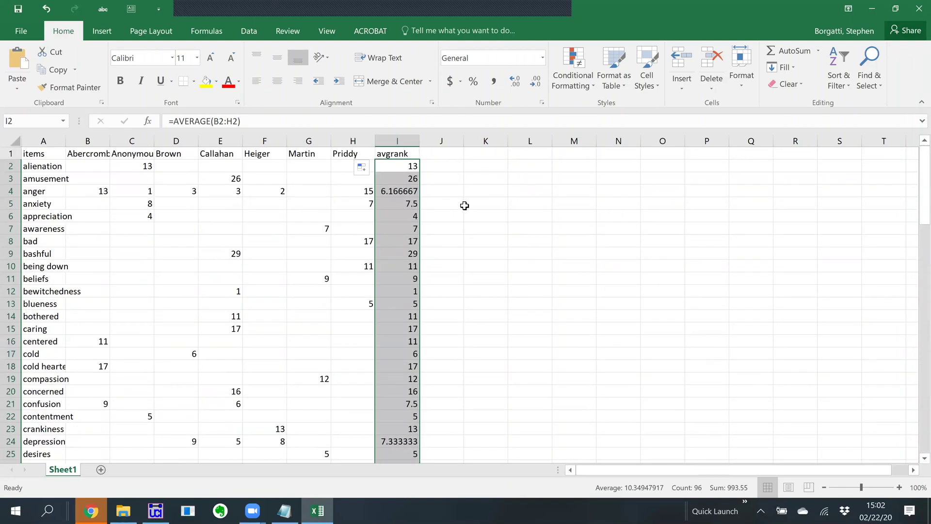
Step: Add the header "freq" in cell J1 and enter the formula =COUNT(B2:H2) in cell J2
{"action": "left_click", "coordinate": [445, 153]}
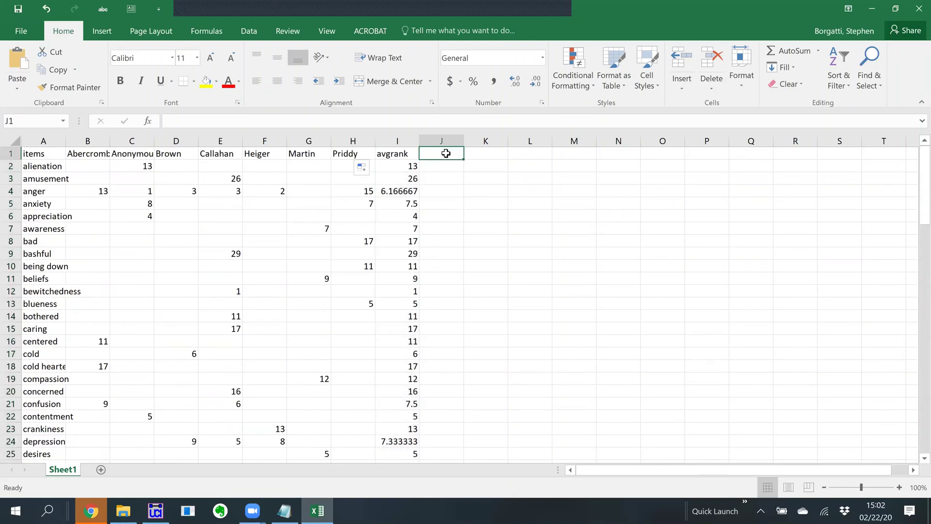
{"action": "type", "text": "freq"}
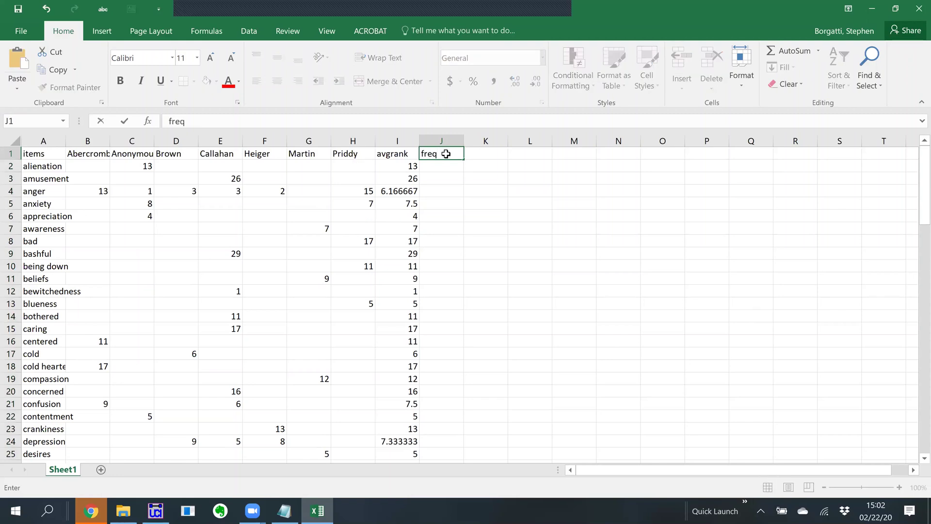
{"action": "key", "text": "Return"}
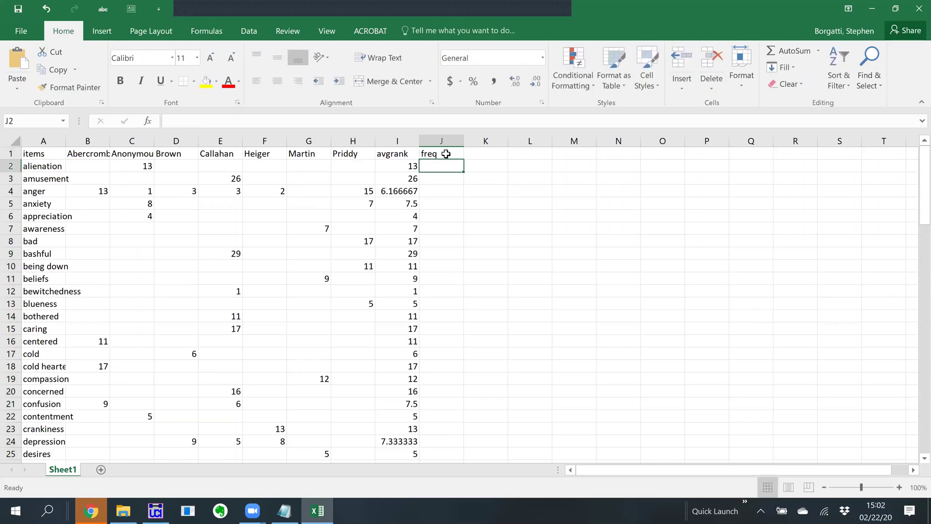
{"action": "type", "text": "="}
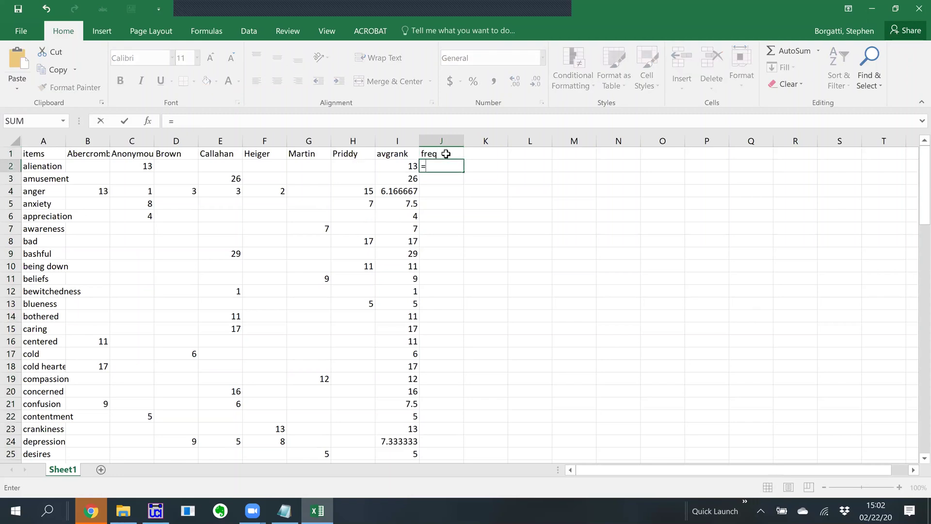
{"action": "type", "text": "count"}
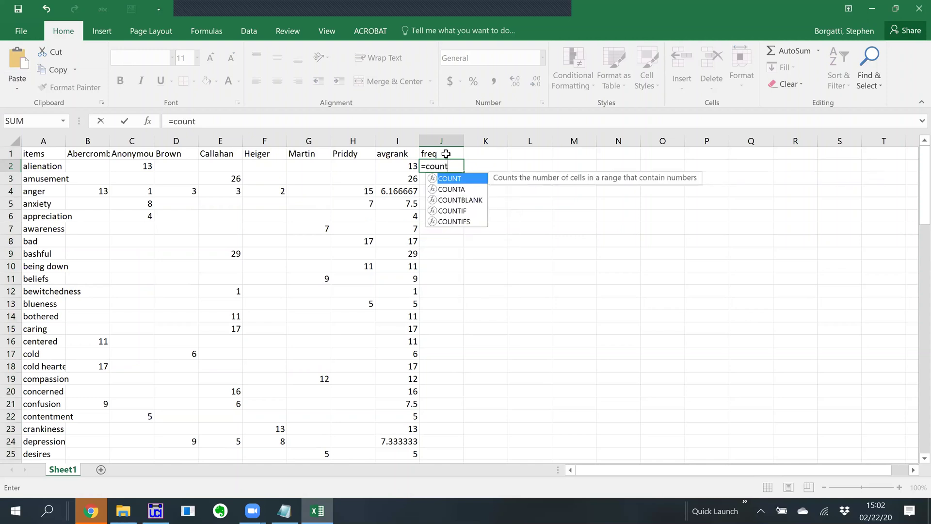
{"action": "type", "text": "("}
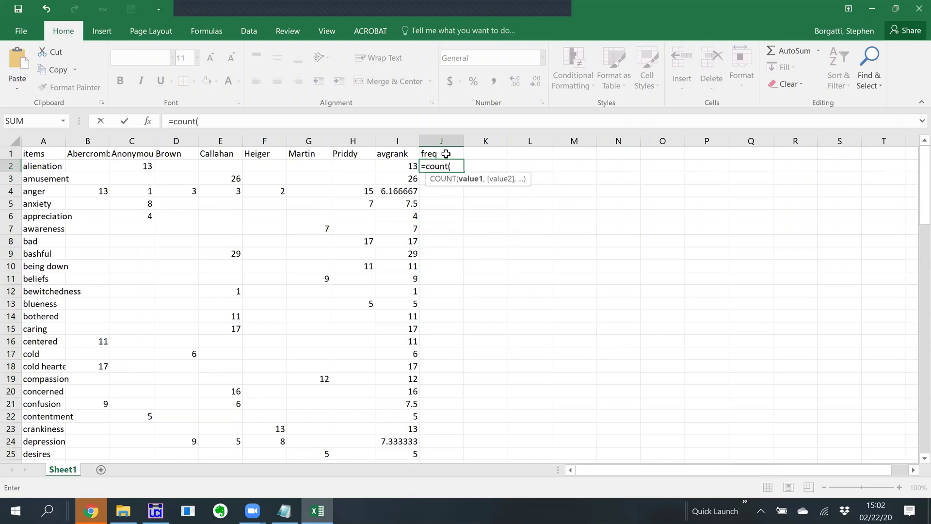
{"action": "left_click_drag", "start_coordinate": [104, 169], "coordinate": [350, 166]}
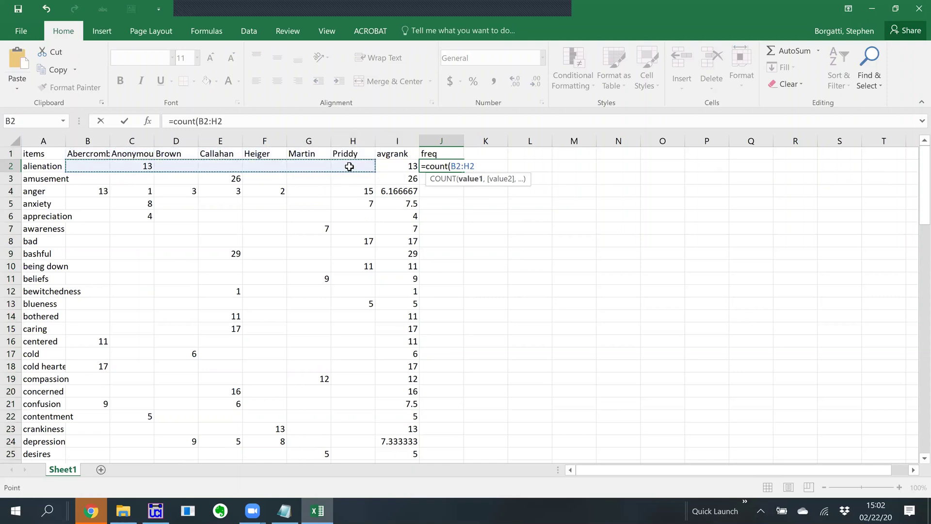
{"action": "type", "text": ")"}
{"action": "key", "text": "Return"}
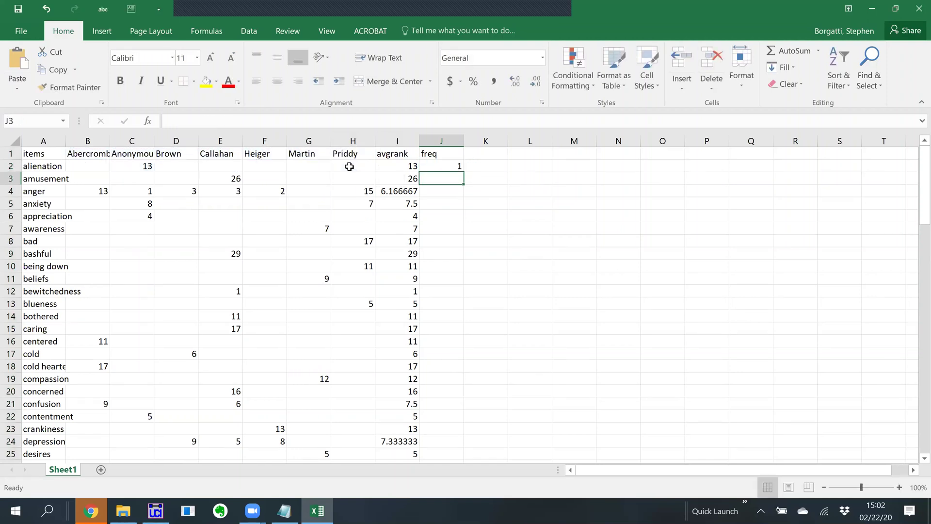
Step: Fill the count formula from J2 down the freq column for all items
{"action": "key", "text": "Up"}
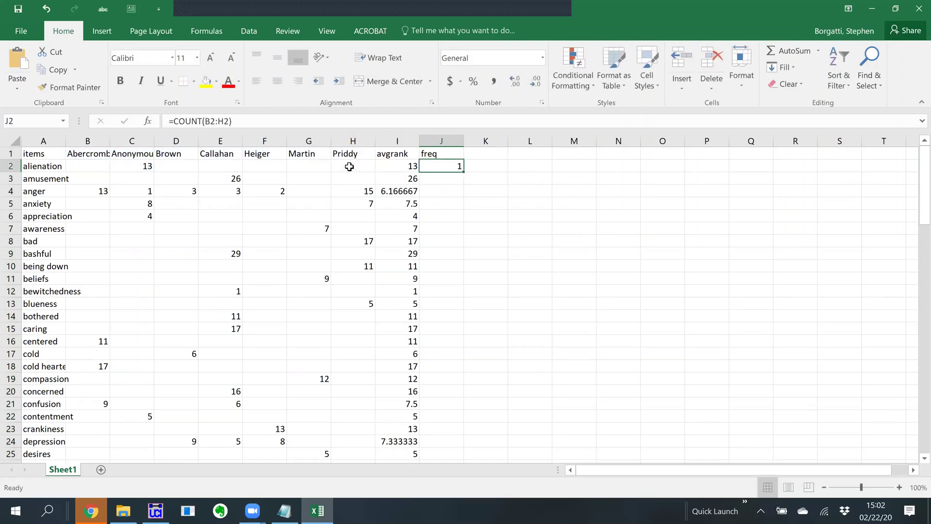
{"action": "double_click", "coordinate": [463, 171]}
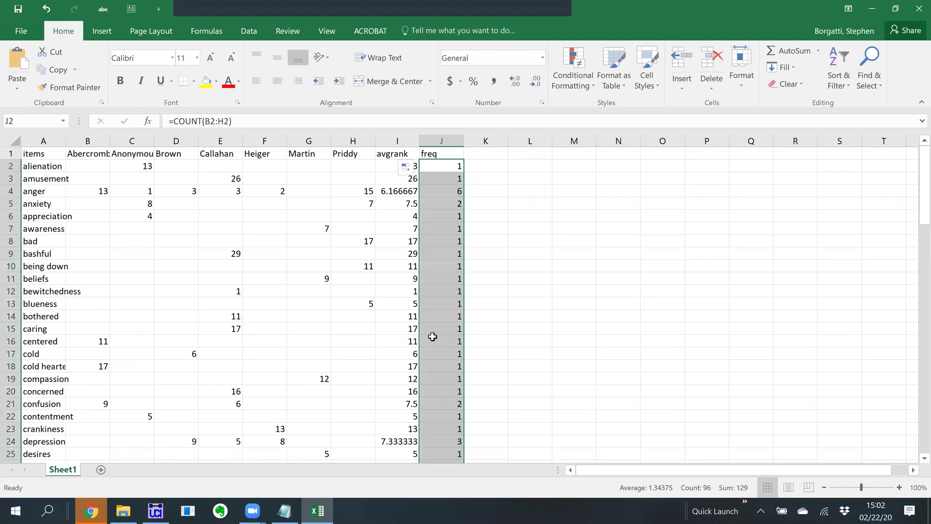
{"action": "scroll", "coordinate": [433, 336], "scroll_direction": "down", "scroll_amount": 4}
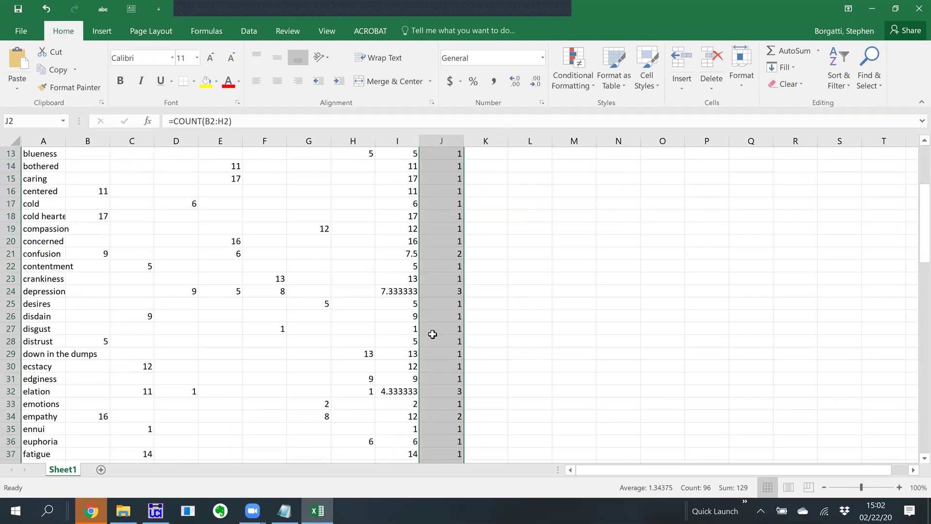
{"action": "scroll", "coordinate": [433, 334], "scroll_direction": "up", "scroll_amount": 4}
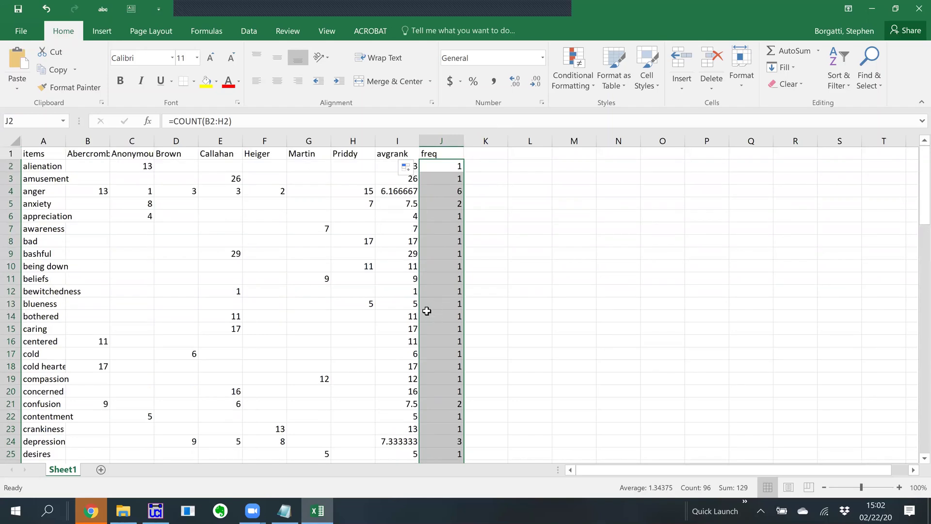
Step: Sort the whole table by the freq column from largest to smallest
{"action": "left_click", "coordinate": [288, 209]}
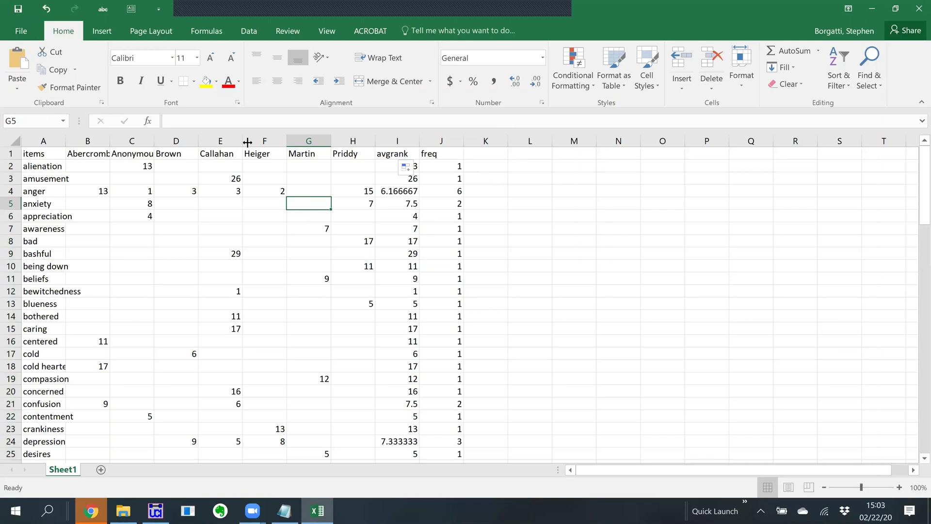
{"action": "left_click", "coordinate": [430, 178]}
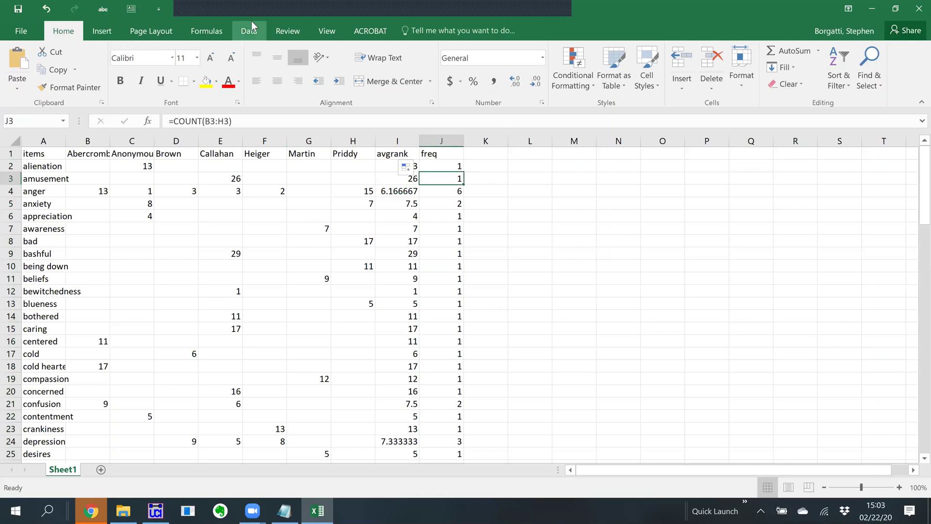
{"action": "left_click", "coordinate": [249, 32]}
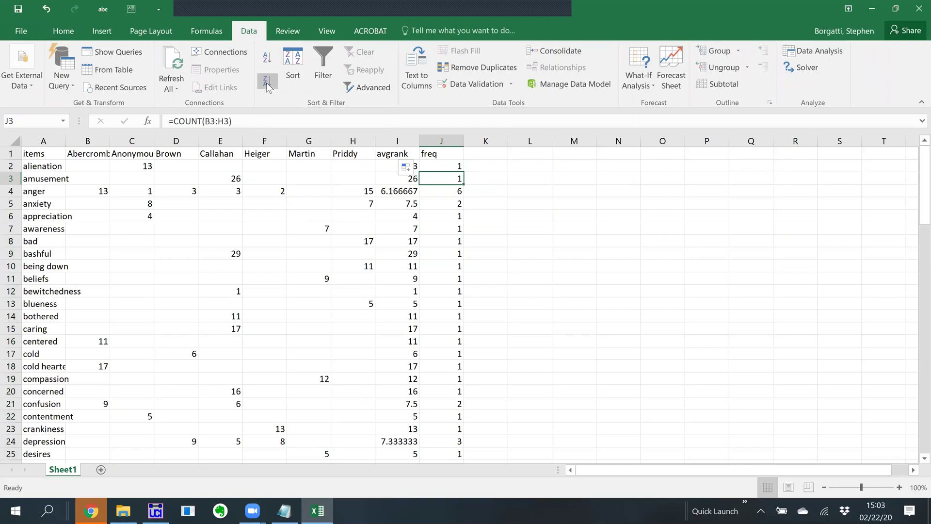
{"action": "left_click", "coordinate": [267, 82]}
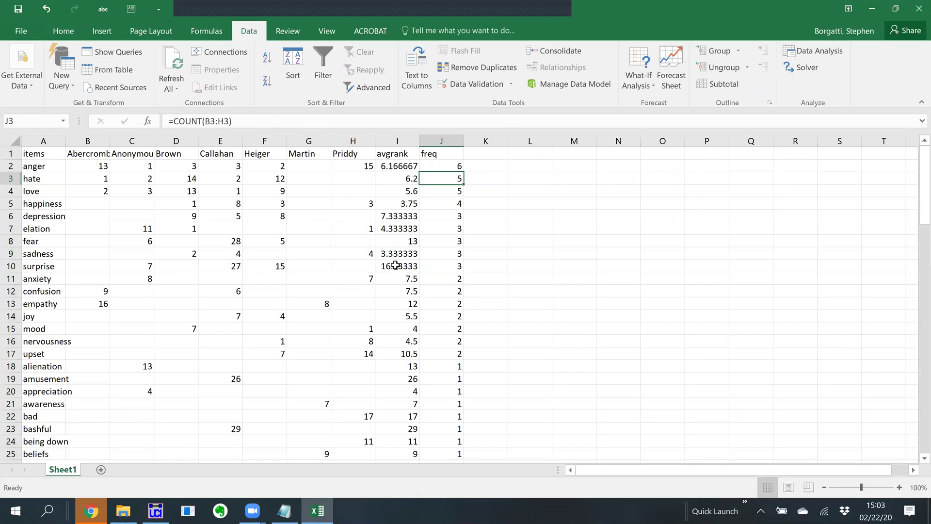
{"action": "scroll", "coordinate": [397, 266], "scroll_direction": "down", "scroll_amount": 5}
{"action": "scroll", "coordinate": [397, 266], "scroll_direction": "down", "scroll_amount": 3}
{"action": "scroll", "coordinate": [397, 265], "scroll_direction": "down", "scroll_amount": 7}
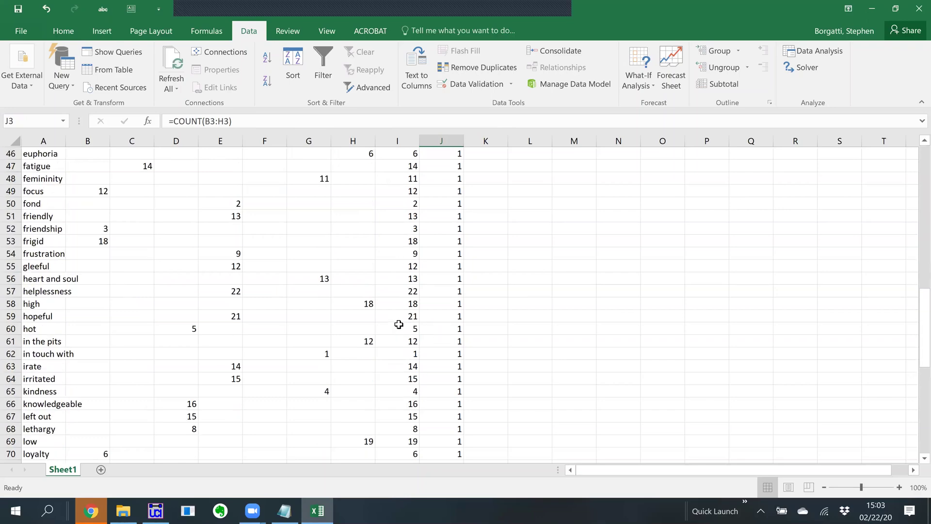
{"action": "scroll", "coordinate": [395, 317], "scroll_direction": "down", "scroll_amount": 15}
{"action": "scroll", "coordinate": [397, 319], "scroll_direction": "up", "scroll_amount": 20}
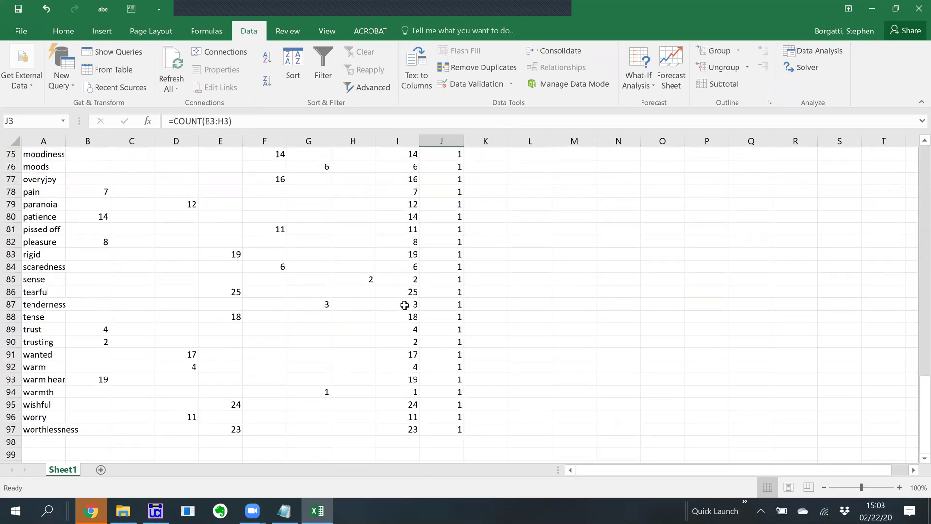